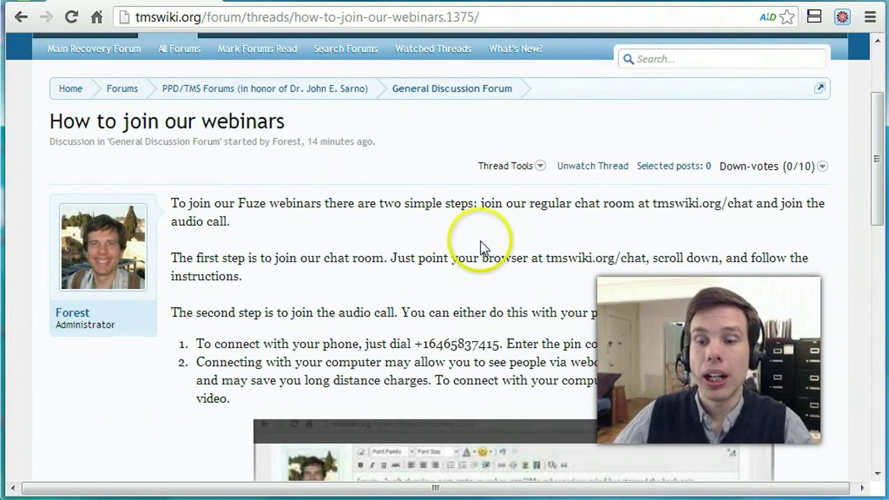
Step: Open the meeting link below the instruction video in the "How to join our webinars" post
{"action": "scroll", "coordinate": [480, 250], "scroll_direction": "down", "scroll_amount": 5}
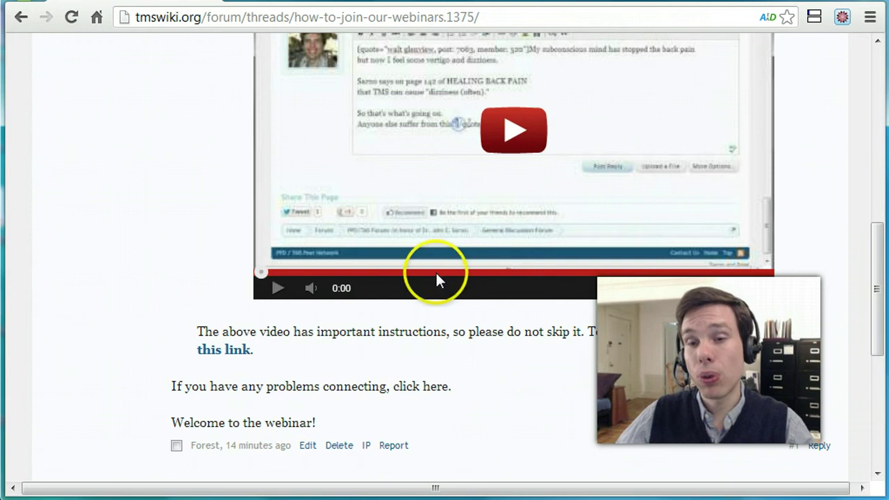
{"action": "left_click", "coordinate": [236, 351]}
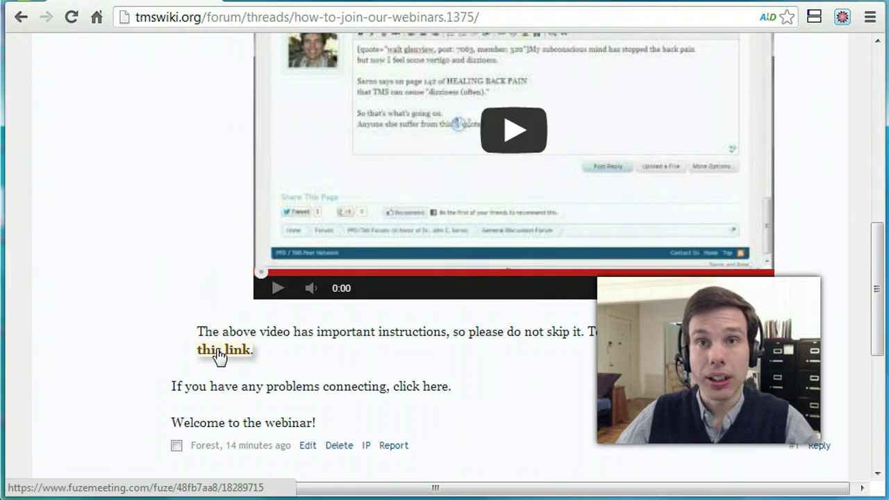
{"action": "left_click", "coordinate": [220, 352]}
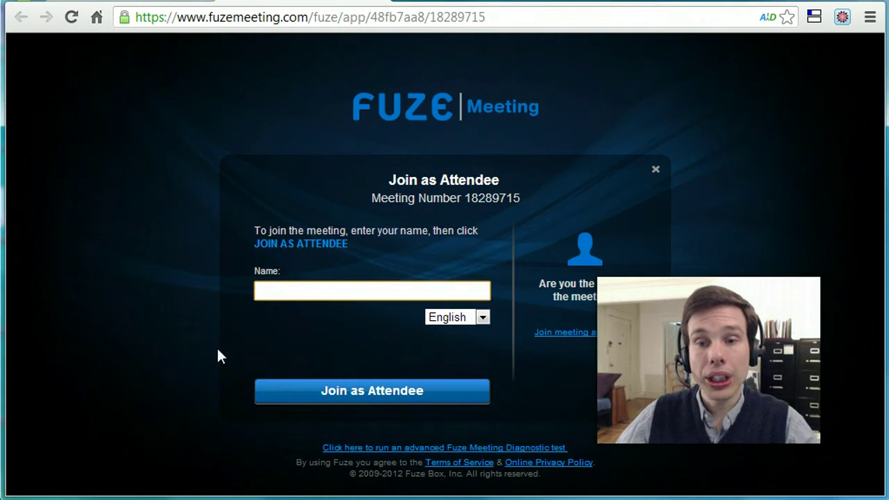
Step: Enter the attendee's name and join the meeting as an attendee
{"action": "left_click", "coordinate": [304, 283]}
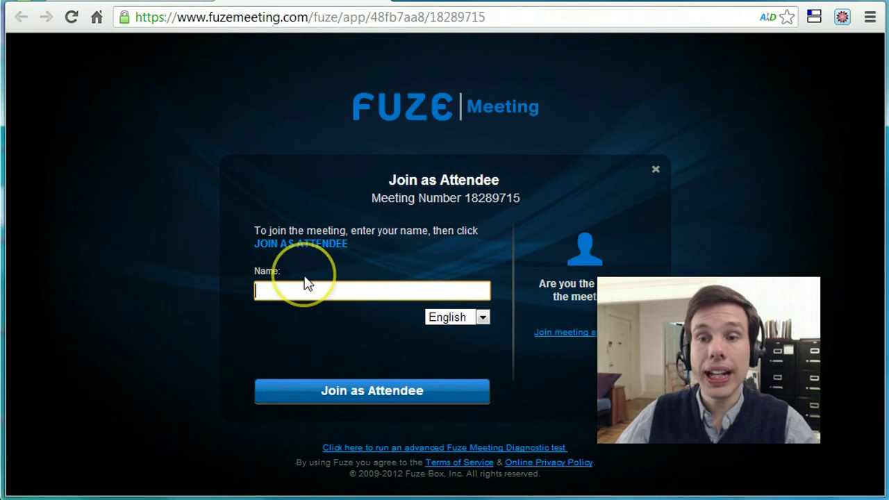
{"action": "left_click", "coordinate": [355, 287]}
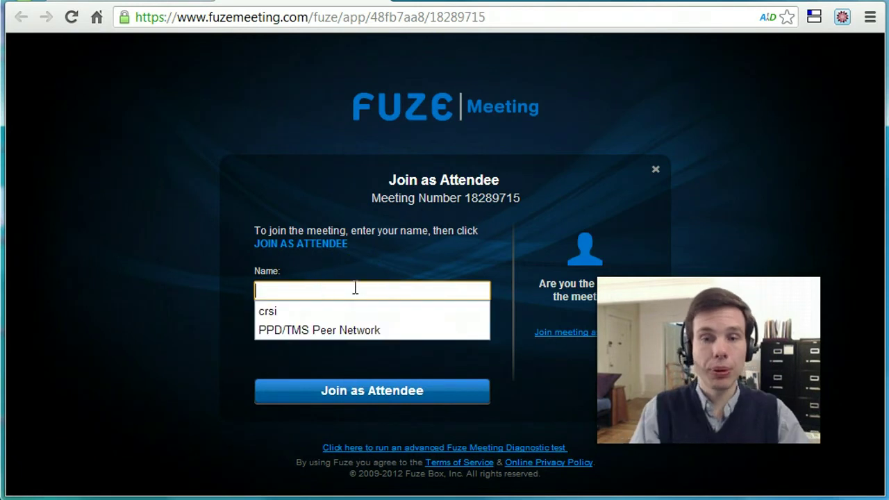
{"action": "type", "text": "Forest"}
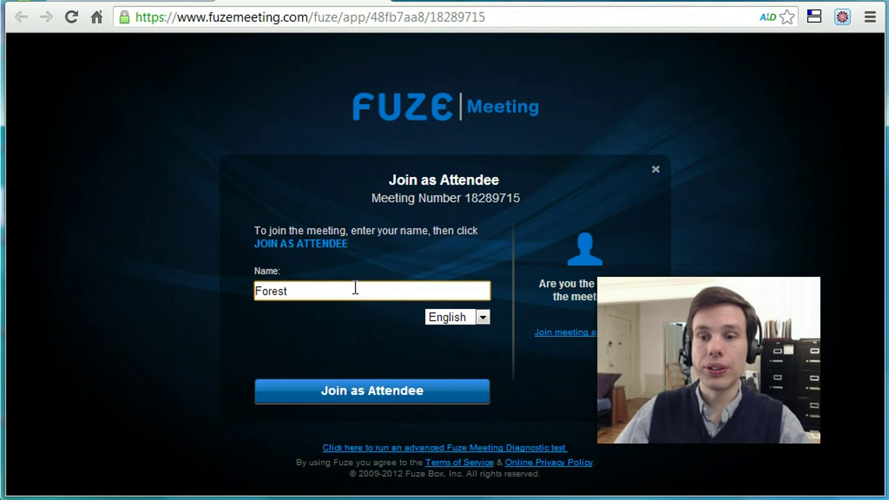
{"action": "left_click", "coordinate": [401, 390]}
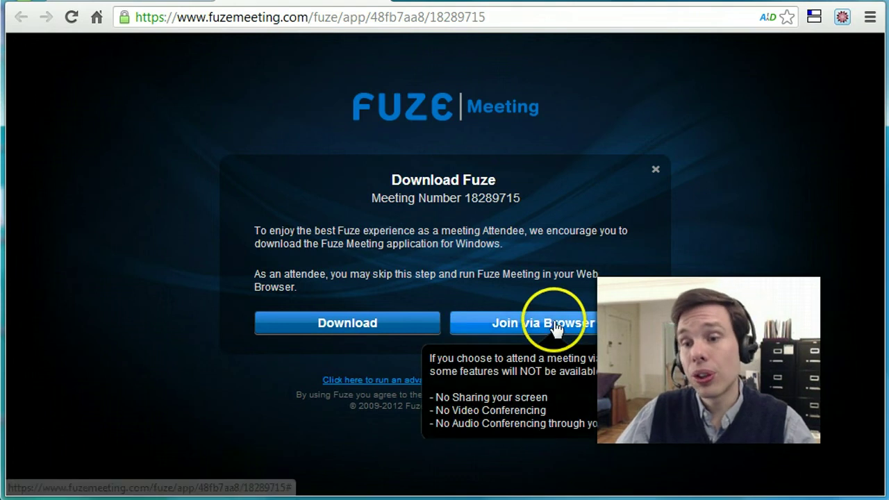
Step: Download the Fuze Meeting application and save it as Fuze_Meeting (1).msi in the Downloads folder
{"action": "mouse_move", "coordinate": [375, 327]}
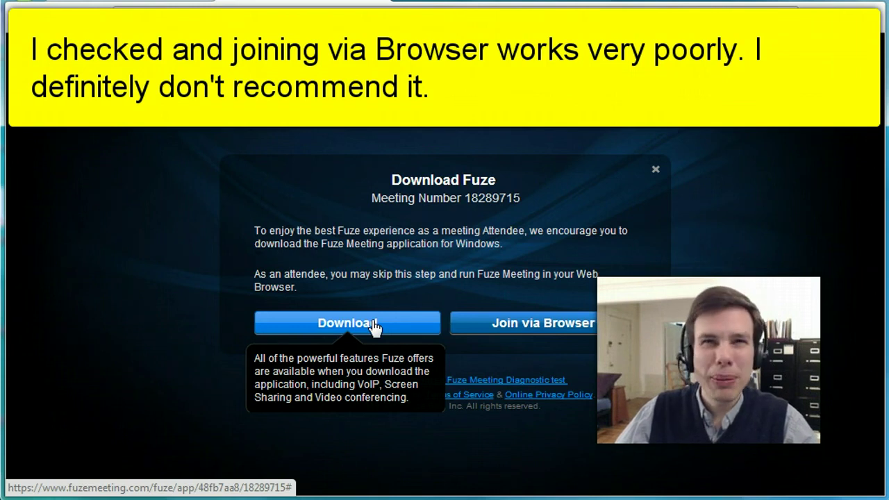
{"action": "left_click", "coordinate": [389, 324]}
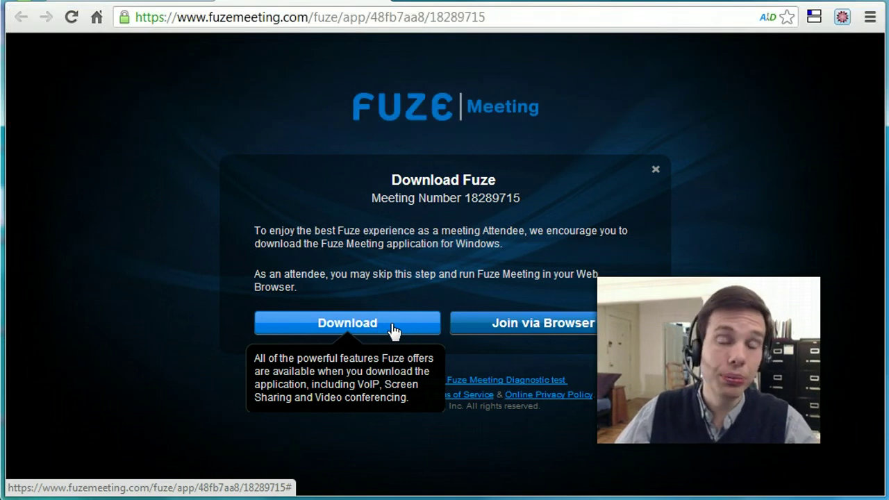
{"action": "left_click", "coordinate": [391, 324]}
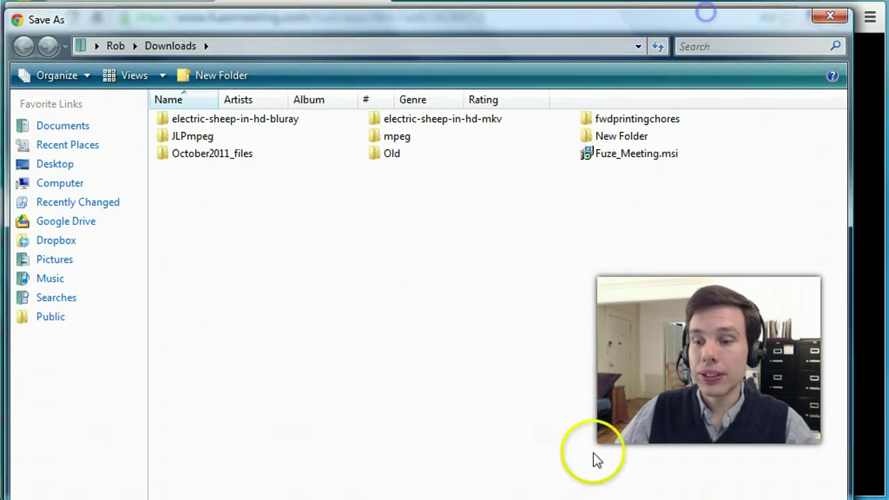
{"action": "left_click_drag", "start_coordinate": [460, 499], "coordinate": [460, 469]}
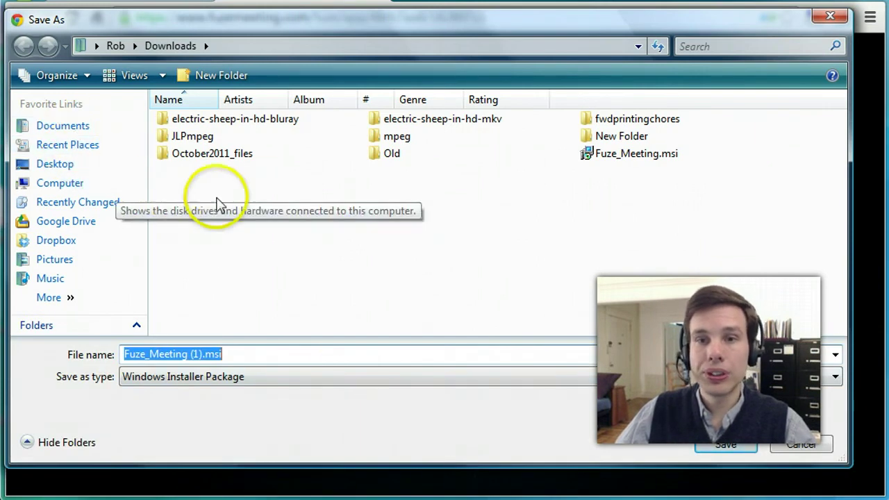
{"action": "left_click", "coordinate": [726, 446]}
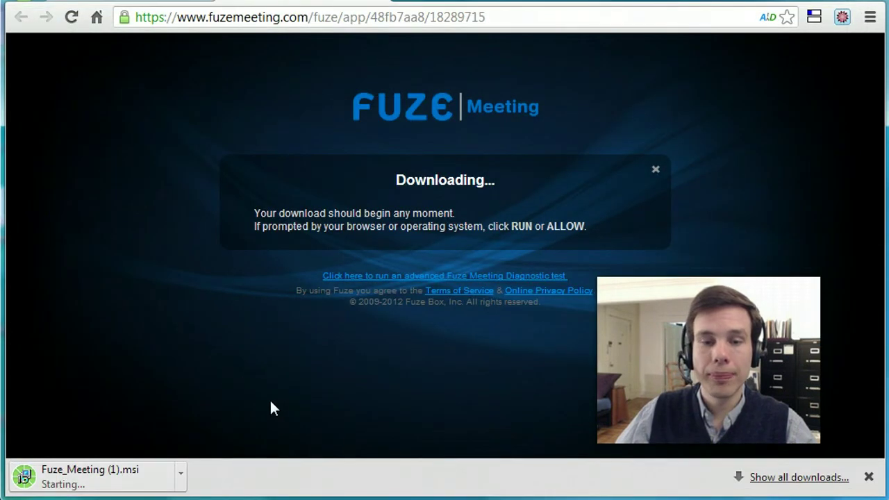
Step: Open the downloaded Fuze_Meeting (1).msi and allow the installer to run
{"action": "mouse_move", "coordinate": [258, 412]}
{"action": "left_mouse_down"}
{"action": "mouse_move", "coordinate": [193, 450]}
{"action": "mouse_move", "coordinate": [165, 482]}
{"action": "left_mouse_up"}
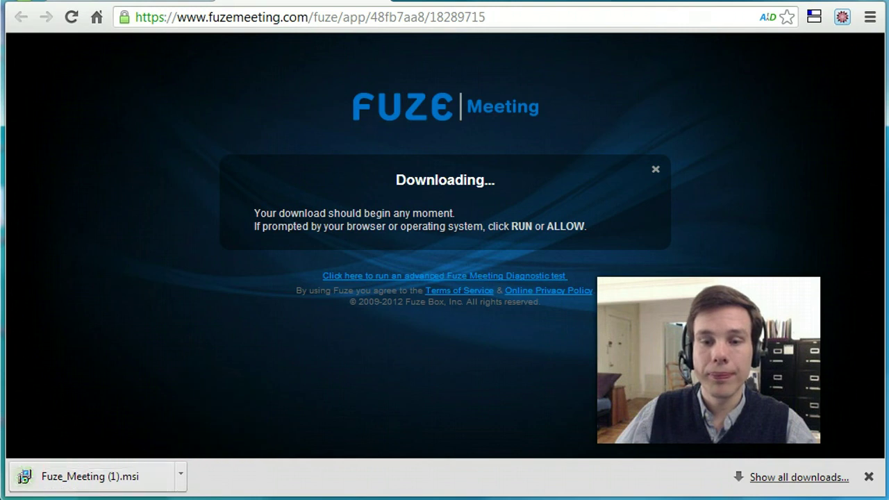
{"action": "left_click", "coordinate": [121, 478]}
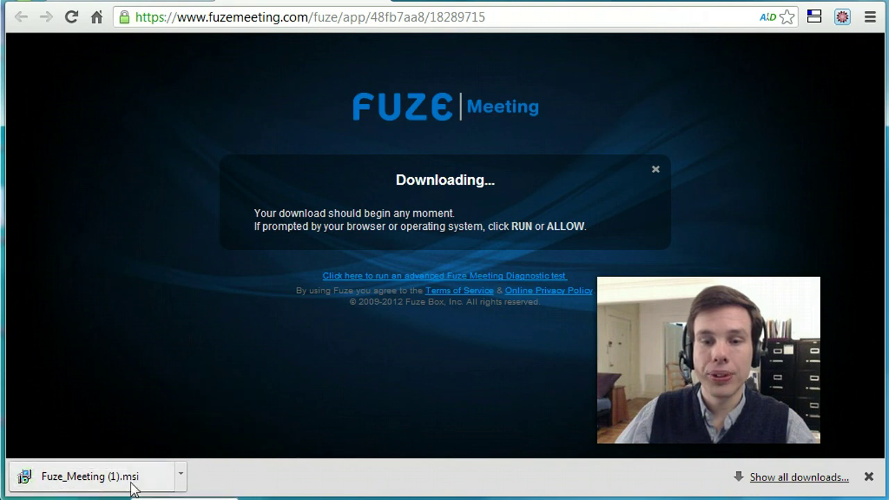
{"action": "left_click", "coordinate": [128, 476]}
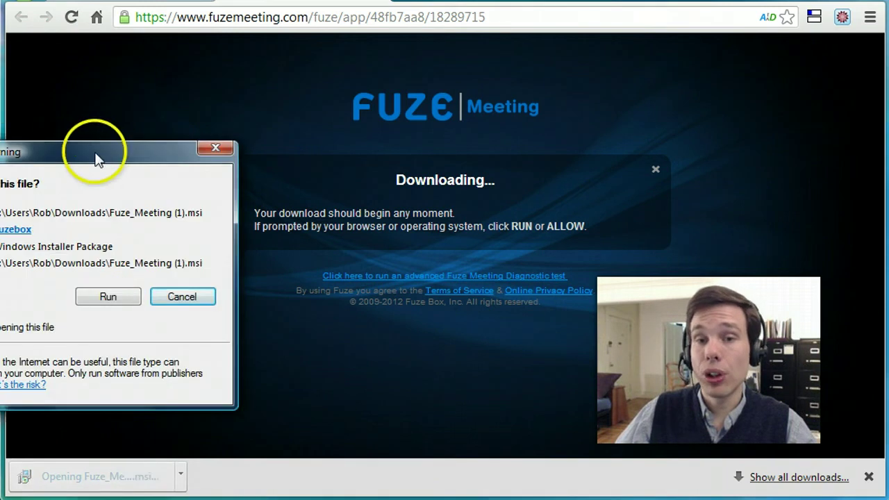
{"action": "left_click_drag", "start_coordinate": [95, 148], "coordinate": [334, 142]}
{"action": "left_click", "coordinate": [343, 280]}
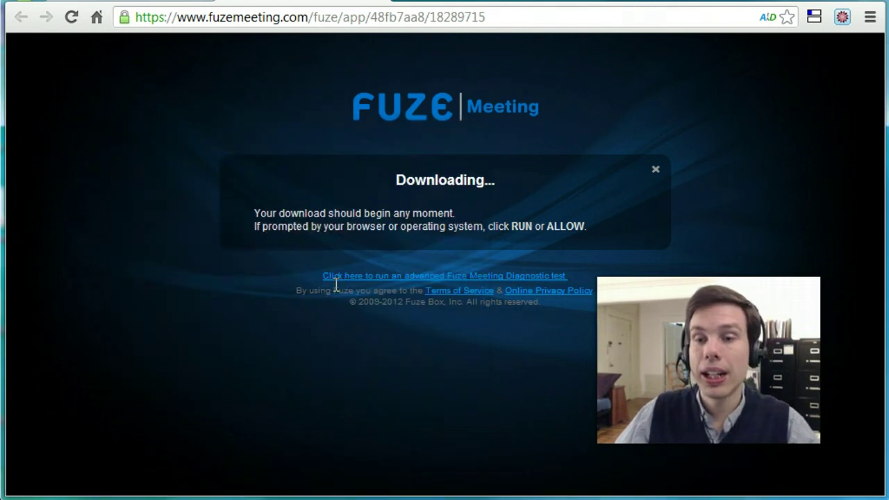
{"action": "left_click", "coordinate": [172, 225]}
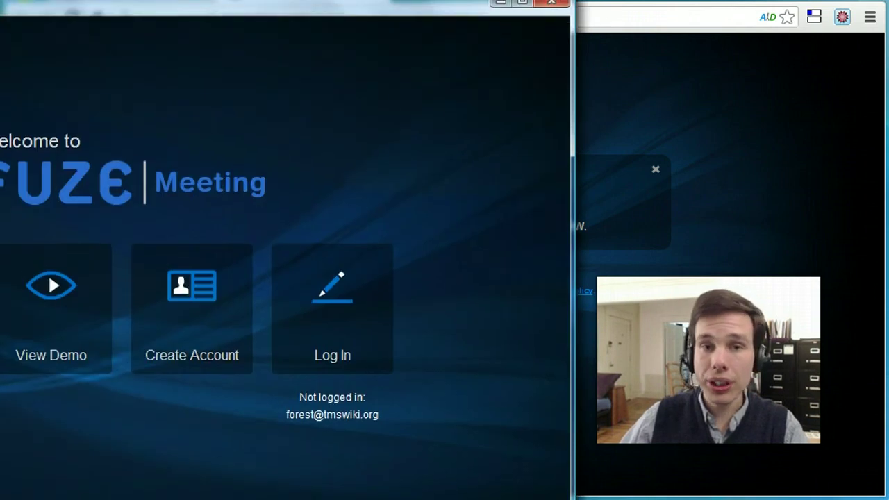
Step: Move and resize the Fuze Meeting welcome window so that it fits within the visible screen area
{"action": "left_click_drag", "start_coordinate": [254, 58], "coordinate": [519, 43]}
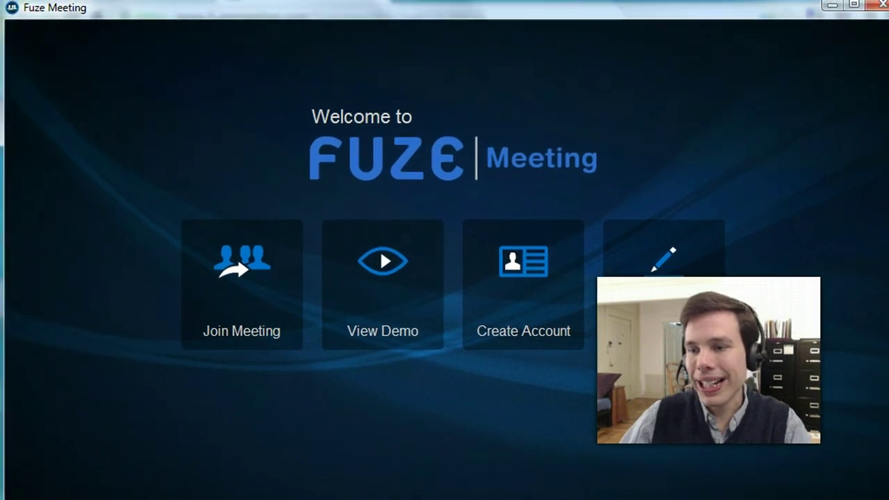
{"action": "left_click_drag", "start_coordinate": [750, 499], "coordinate": [750, 487]}
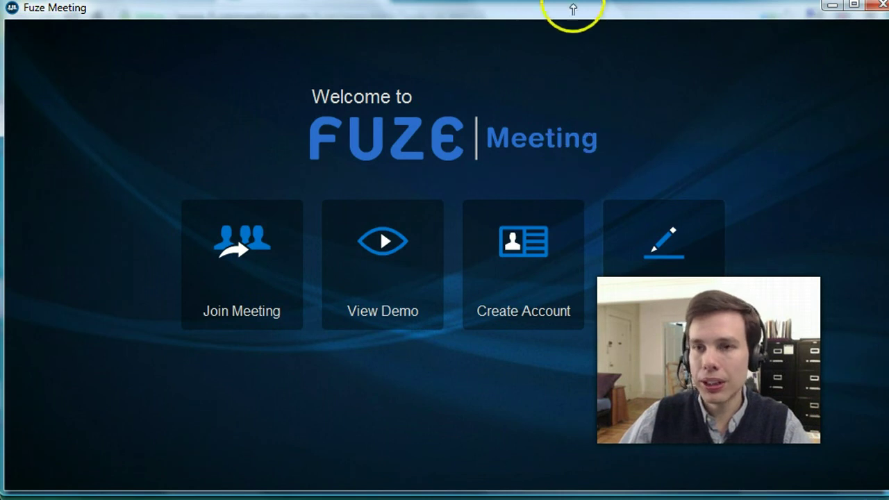
{"action": "mouse_move", "coordinate": [581, 20]}
{"action": "left_mouse_down"}
{"action": "mouse_move", "coordinate": [567, 16]}
{"action": "mouse_move", "coordinate": [582, 22]}
{"action": "left_mouse_up"}
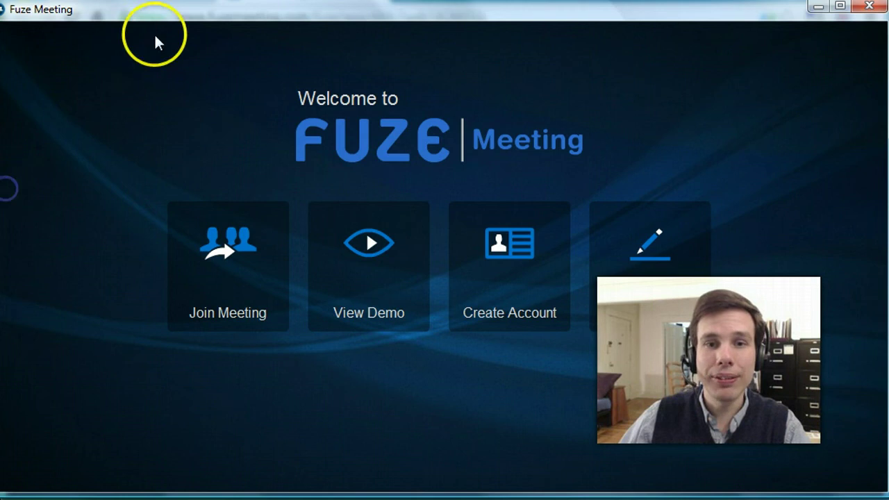
{"action": "left_click_drag", "start_coordinate": [224, 20], "coordinate": [232, 22]}
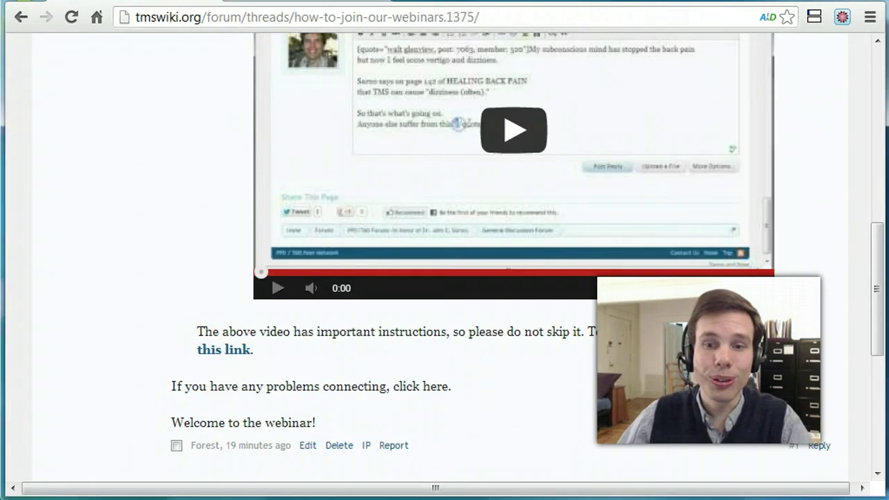
Step: Launch the meeting from the webinar post's link in Chrome and join as attendee with the attendee's name filled in
{"action": "left_click", "coordinate": [233, 351]}
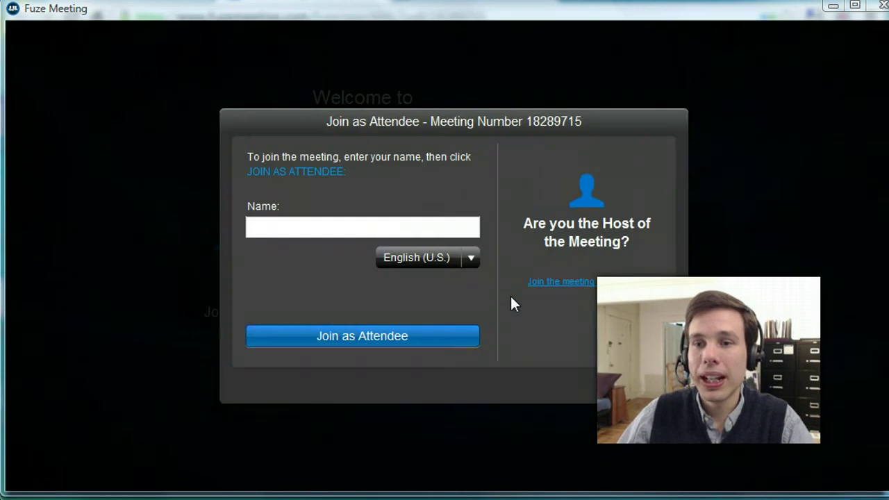
{"action": "left_click", "coordinate": [327, 216]}
{"action": "left_click", "coordinate": [288, 220]}
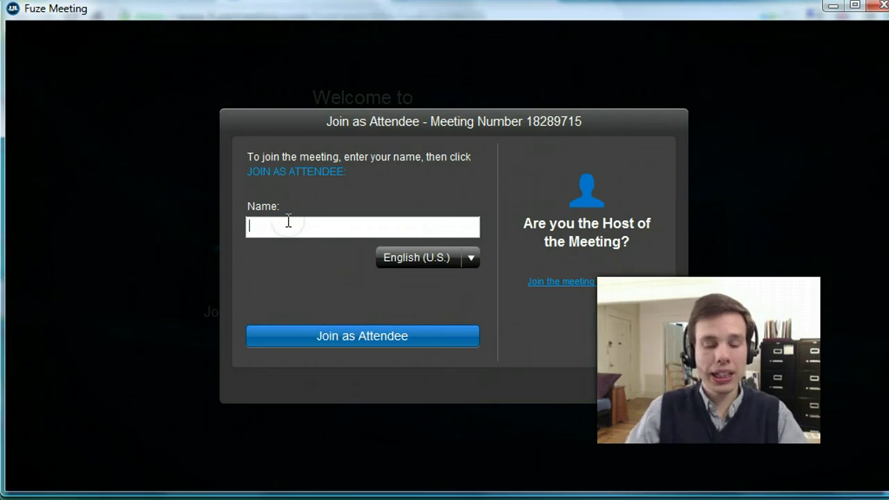
{"action": "type", "text": "Forest"}
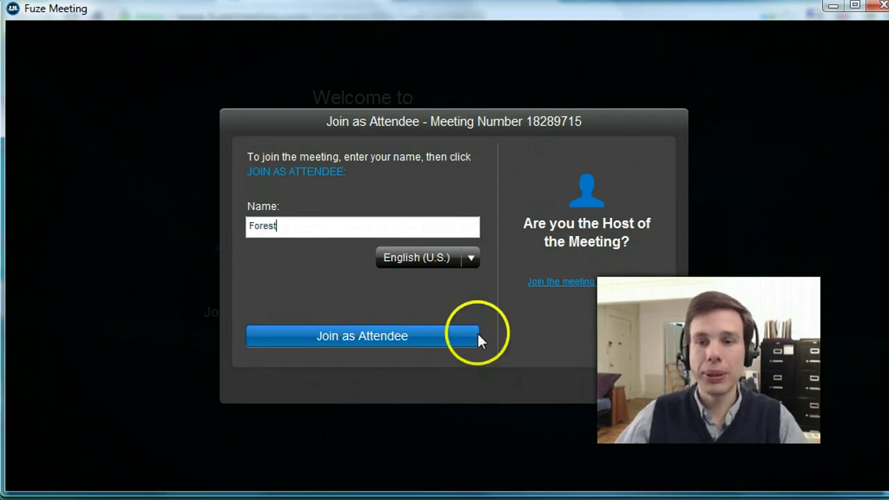
{"action": "left_click", "coordinate": [413, 345]}
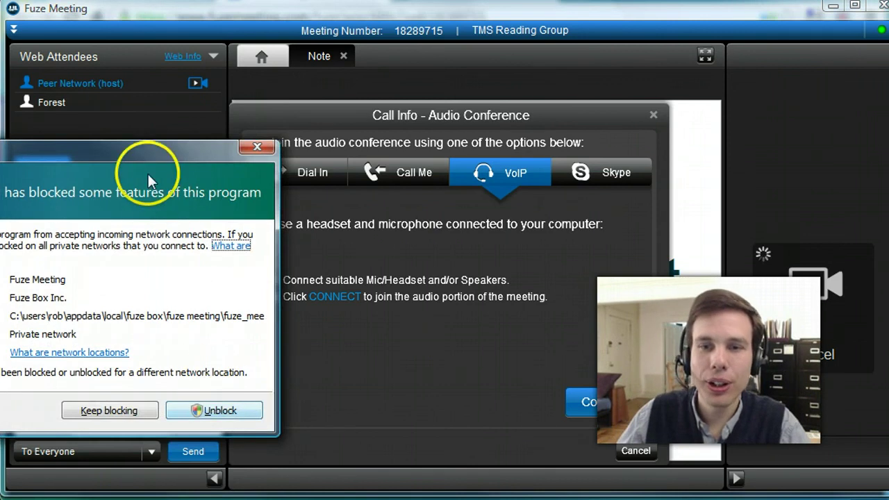
Step: Bring the Windows Security Alert into view and unblock Fuze Meeting in Windows Firewall
{"action": "left_click_drag", "start_coordinate": [144, 150], "coordinate": [426, 150]}
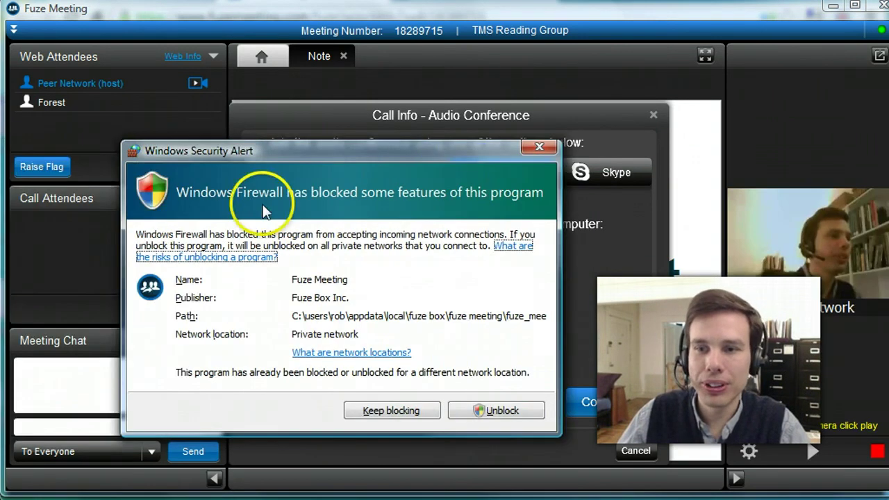
{"action": "left_click", "coordinate": [498, 409]}
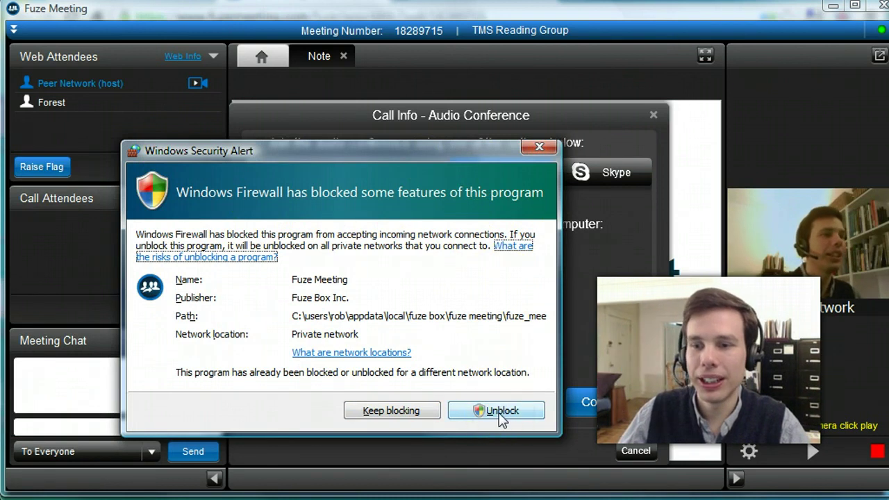
{"action": "left_click", "coordinate": [499, 414]}
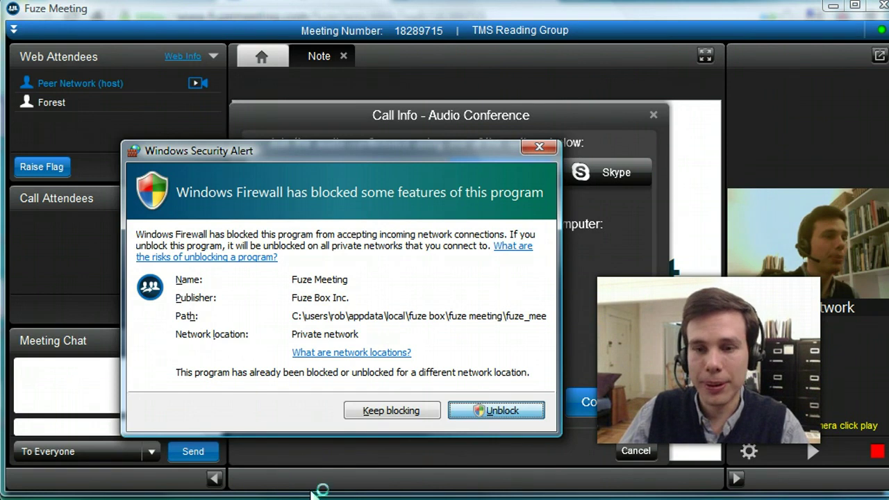
{"action": "key", "text": "Return"}
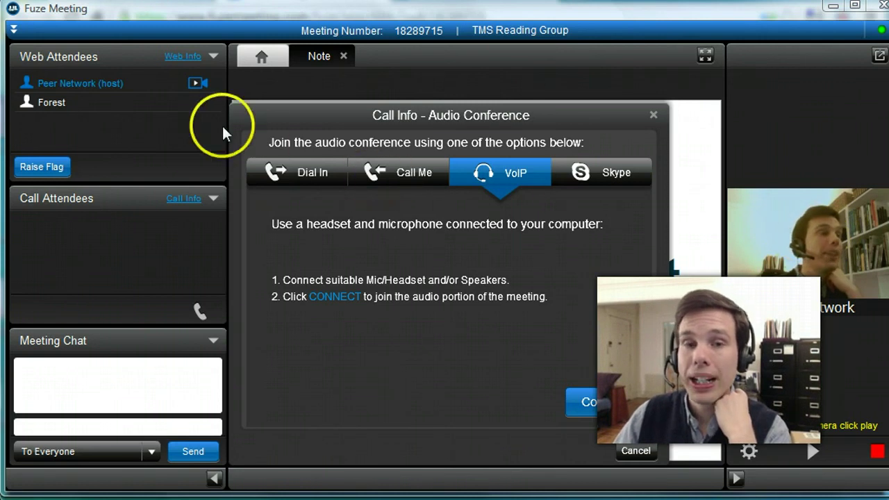
Step: Close the audio conference options and reopen them from the call attendees' Call Info
{"action": "left_click", "coordinate": [123, 91]}
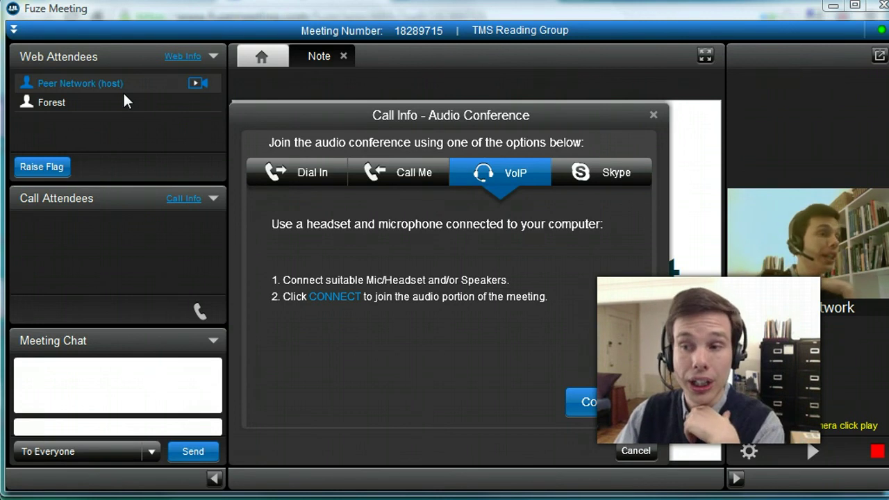
{"action": "left_click", "coordinate": [102, 108]}
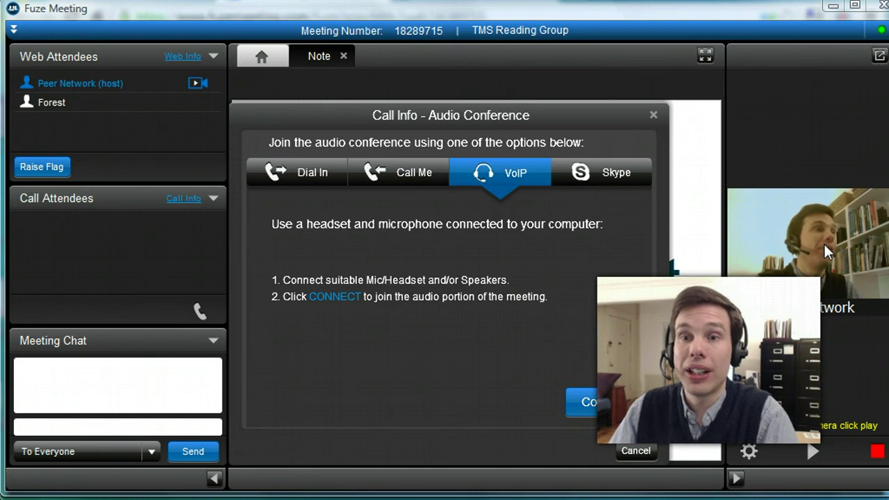
{"action": "left_click", "coordinate": [653, 115]}
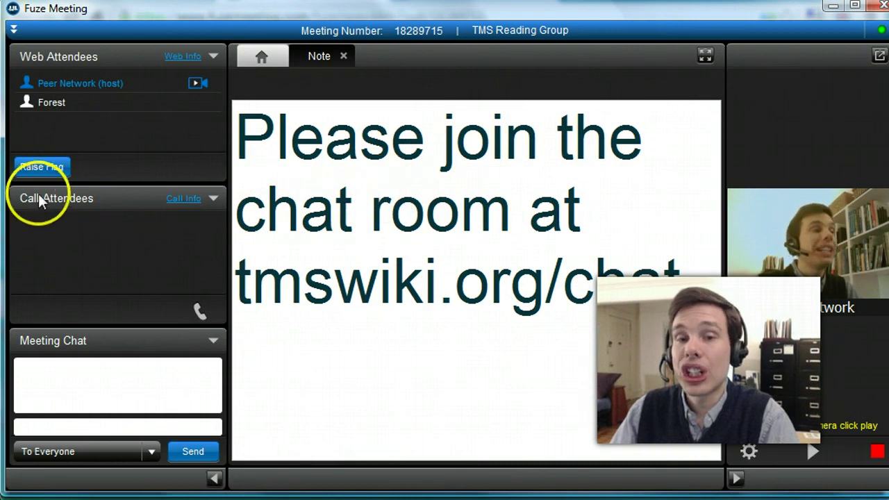
{"action": "left_click", "coordinate": [181, 200]}
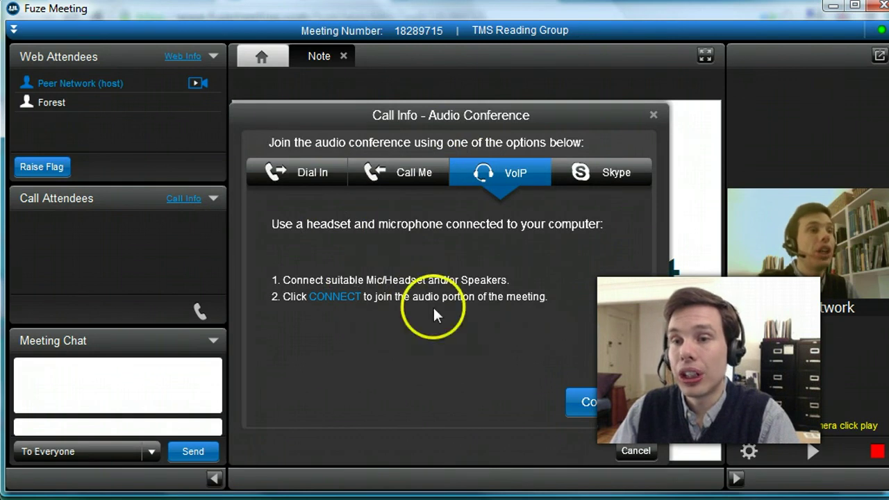
{"action": "left_click", "coordinate": [653, 116]}
{"action": "left_click", "coordinate": [196, 198]}
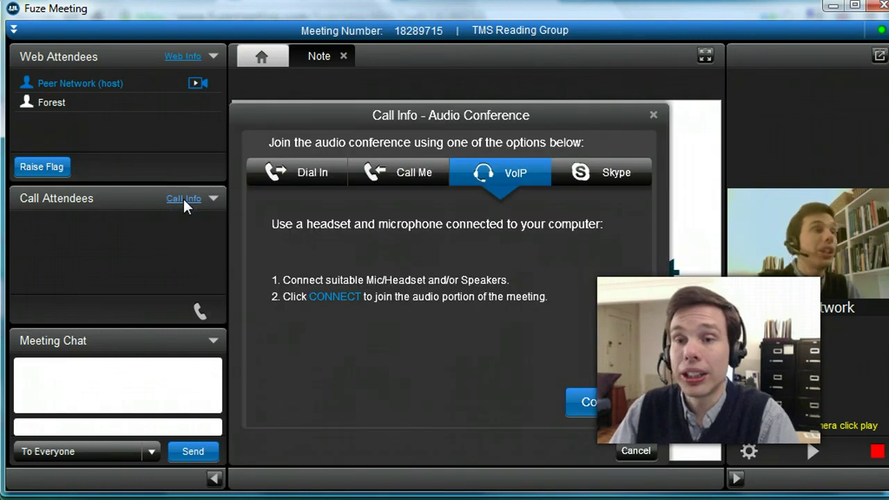
{"action": "left_click", "coordinate": [278, 175]}
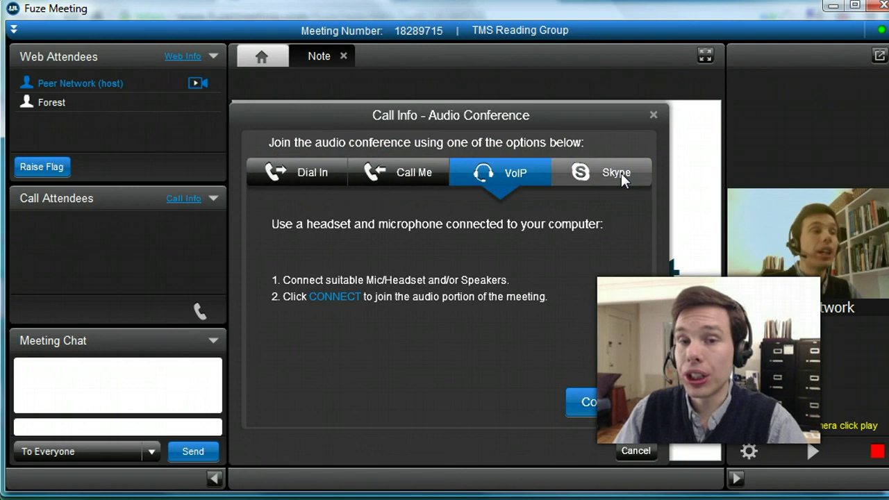
Step: Review the Dial In instructions and connect to the audio conference through VoIP
{"action": "left_click", "coordinate": [323, 175]}
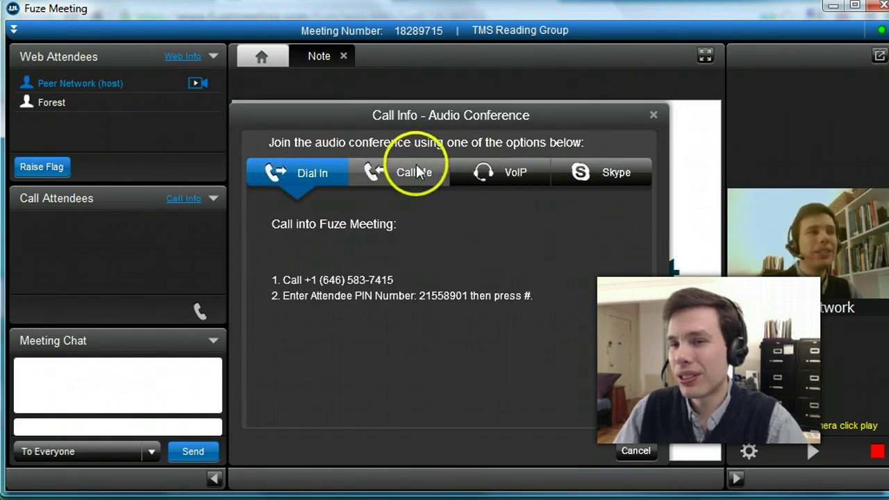
{"action": "left_click", "coordinate": [489, 174]}
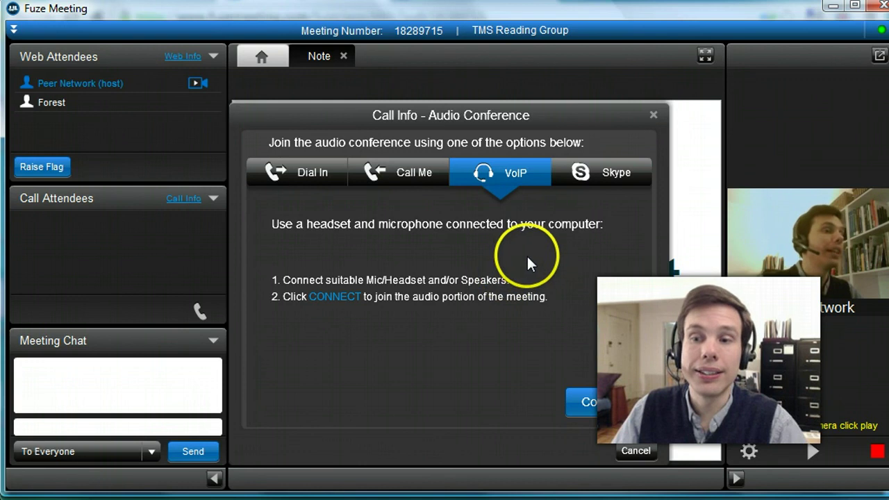
{"action": "left_click", "coordinate": [599, 398]}
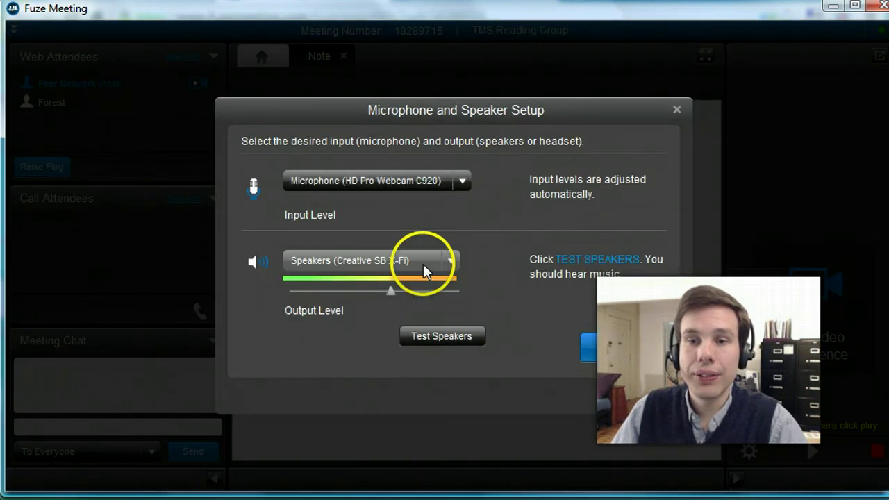
Step: Set the input to Microphone (HD Pro Webcam C920) and the output to the Logitech Headset Earphone
{"action": "left_click", "coordinate": [461, 180]}
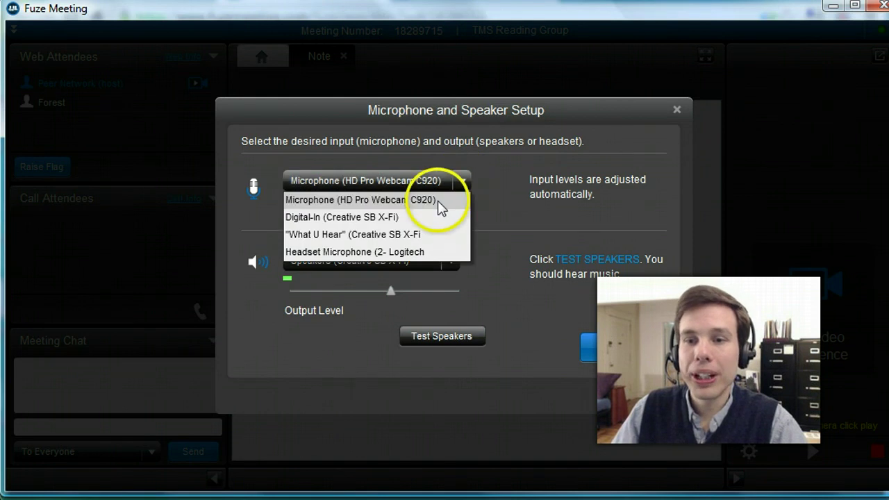
{"action": "left_click", "coordinate": [438, 200]}
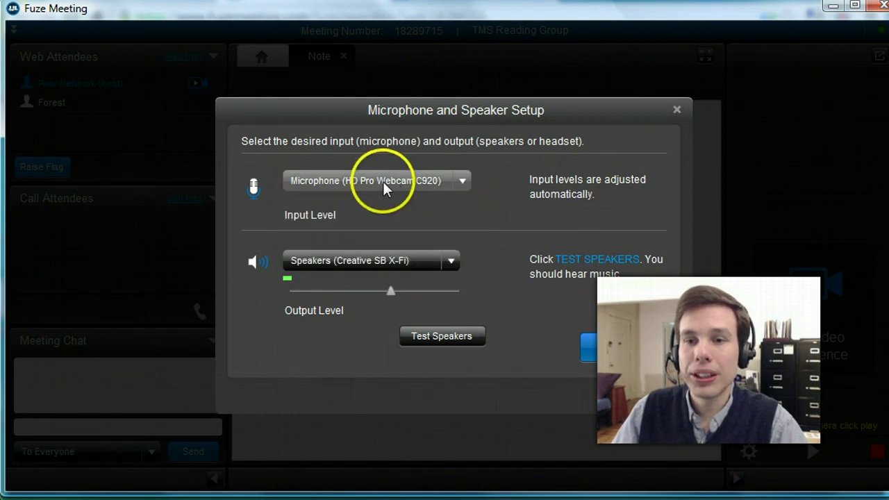
{"action": "left_click", "coordinate": [450, 258]}
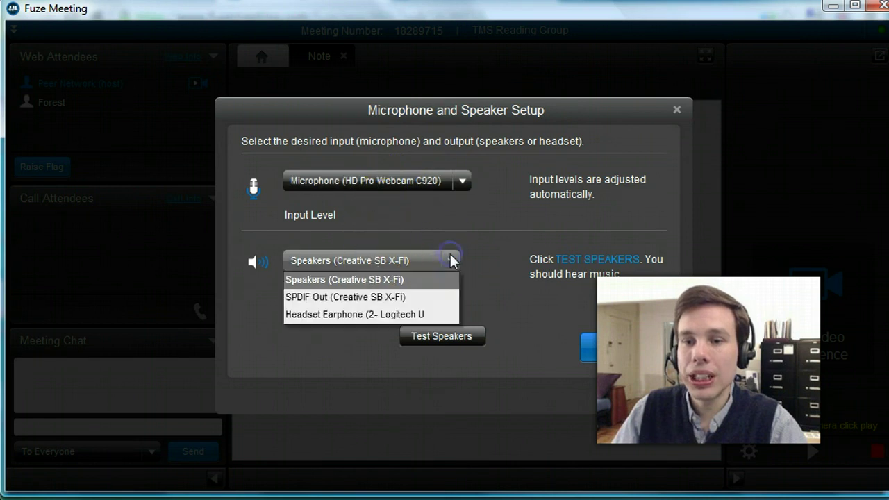
{"action": "left_click", "coordinate": [430, 314]}
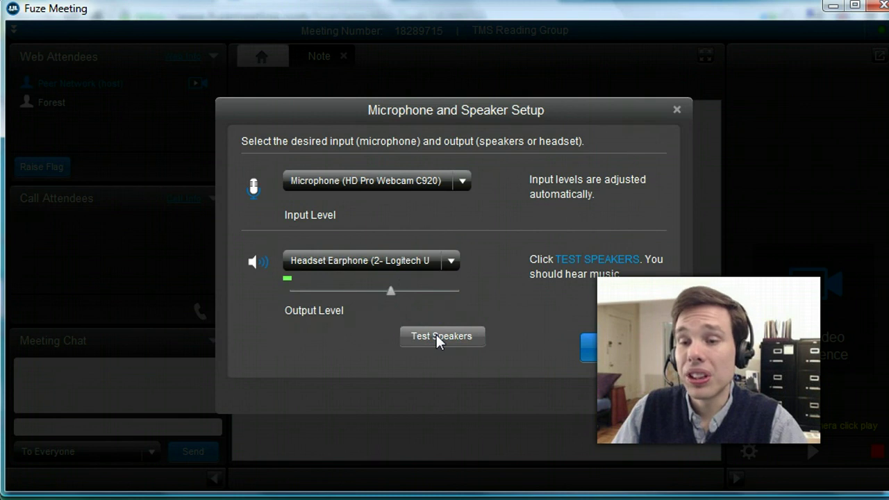
Step: Test the speakers and confirm the microphone and speaker setup to join the audio, dismissing the VoIP Error notice
{"action": "left_click", "coordinate": [436, 337]}
{"action": "left_click", "coordinate": [437, 337]}
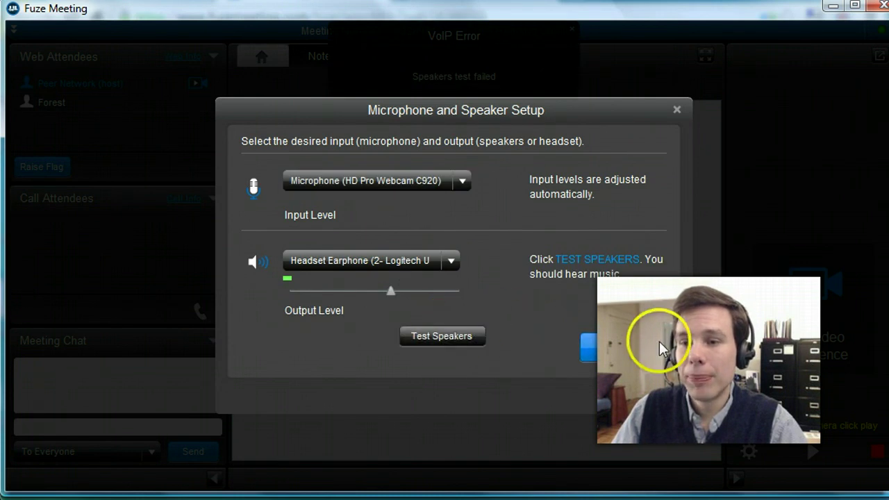
{"action": "left_click", "coordinate": [619, 347]}
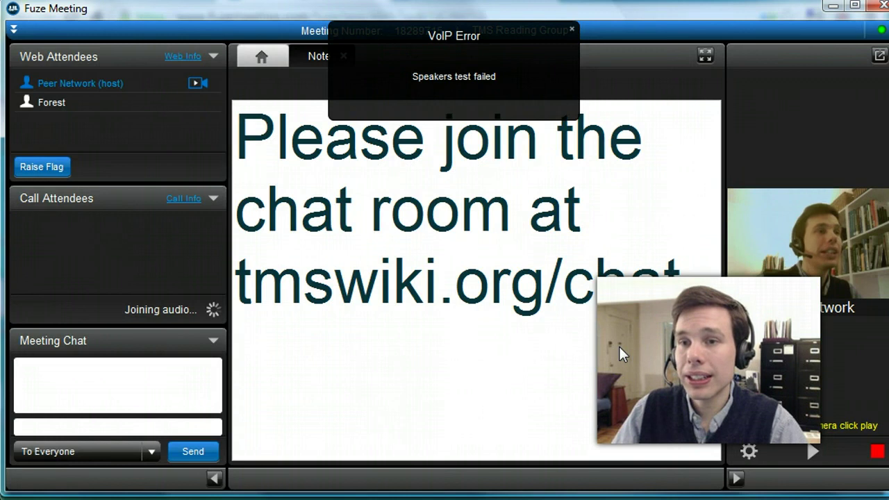
{"action": "left_click", "coordinate": [571, 30]}
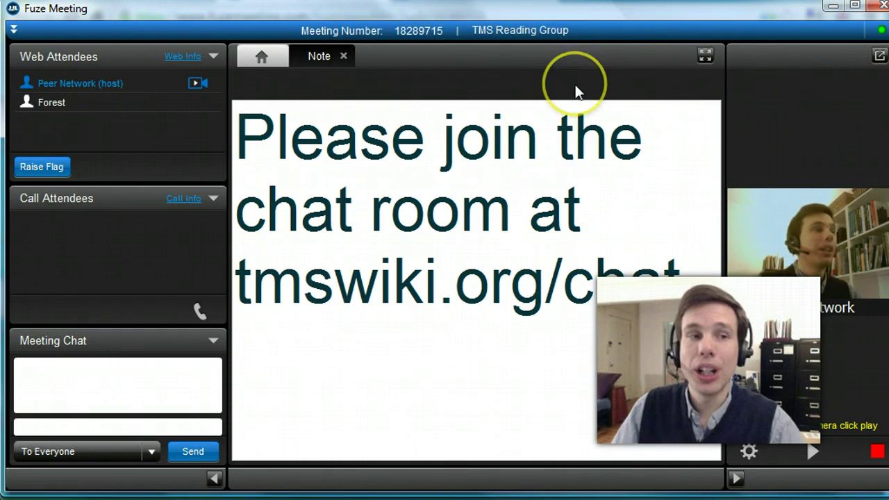